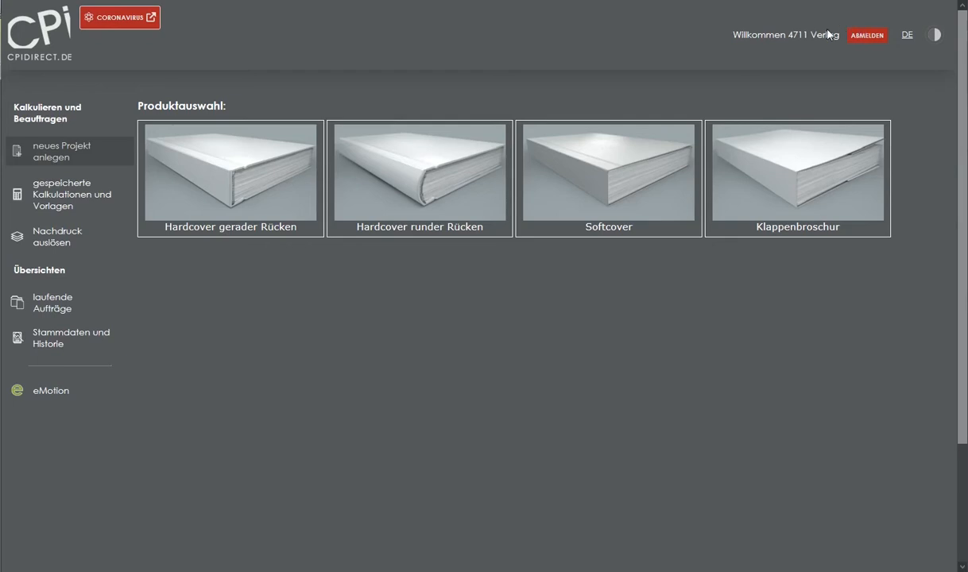
- Check the language choices and try the light contrast scheme before switching back to the dark one
left_click(905, 36)
left_click(911, 69)
left_click(907, 36)
left_click(910, 51)
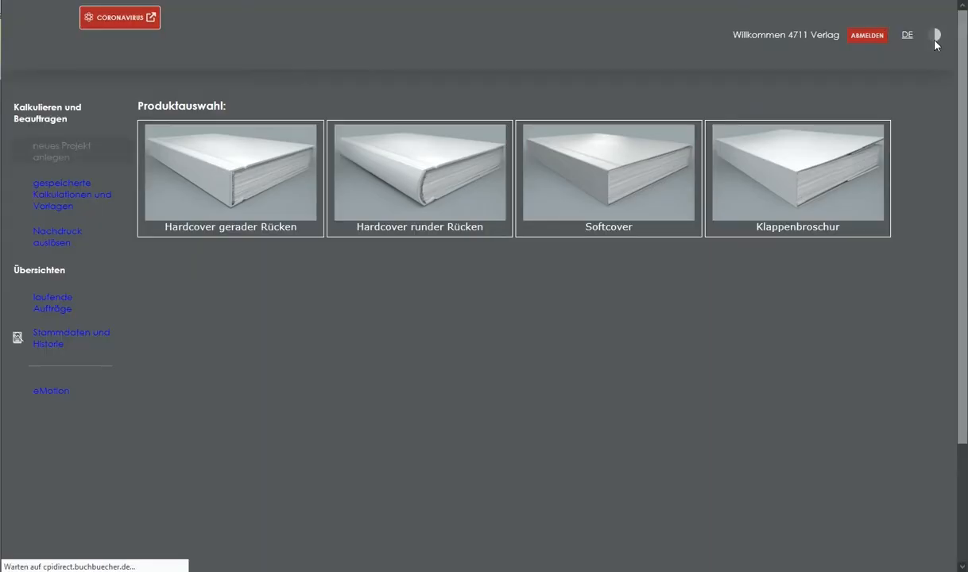
left_click(936, 38)
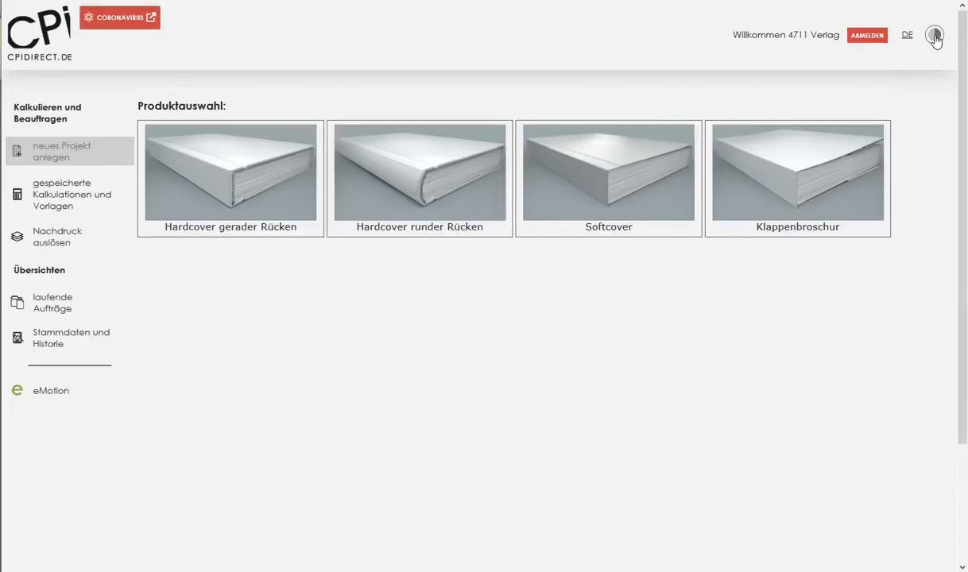
left_click(935, 38)
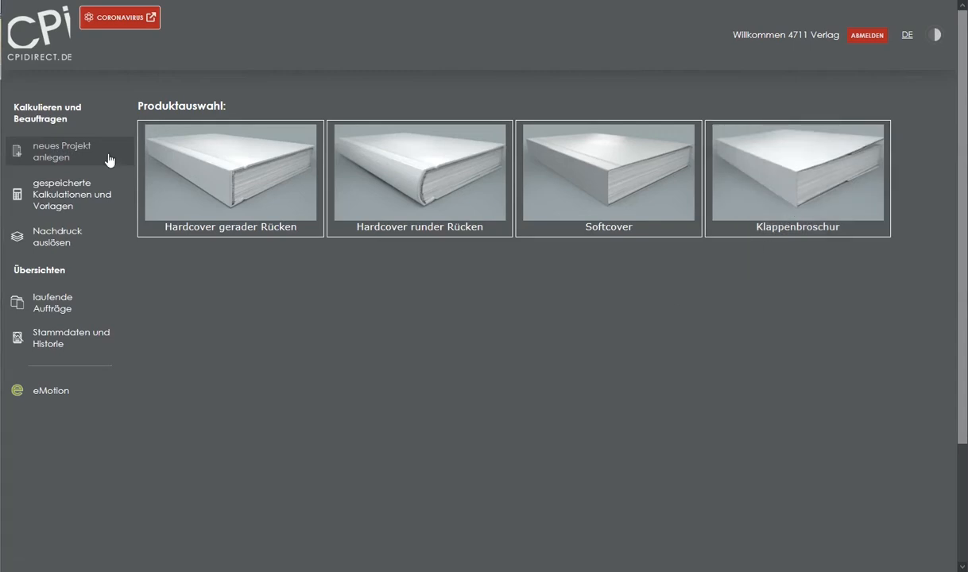
- Start a new Softcover project, check the available printing methods, and set the print run (Auflage) to 500
left_click(596, 208)
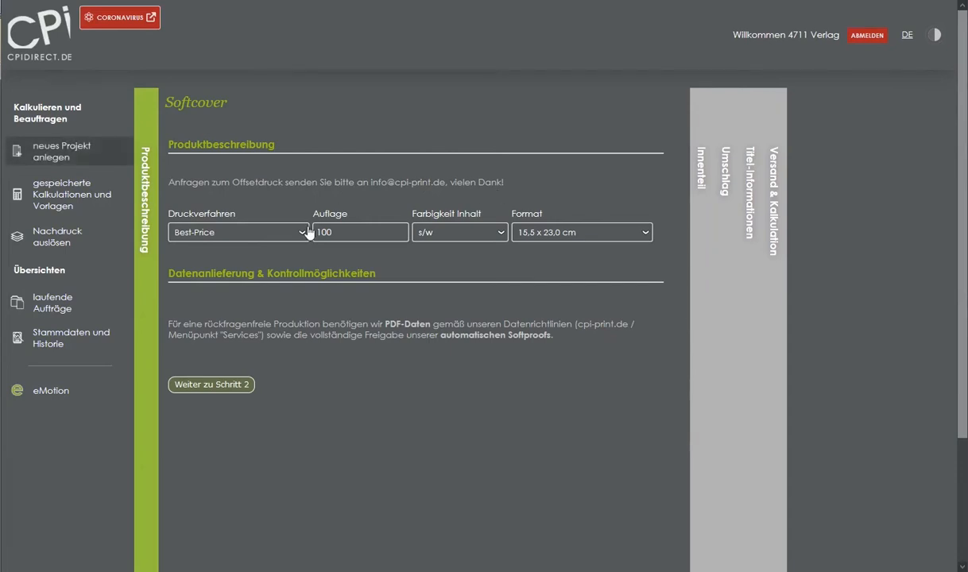
left_click(306, 232)
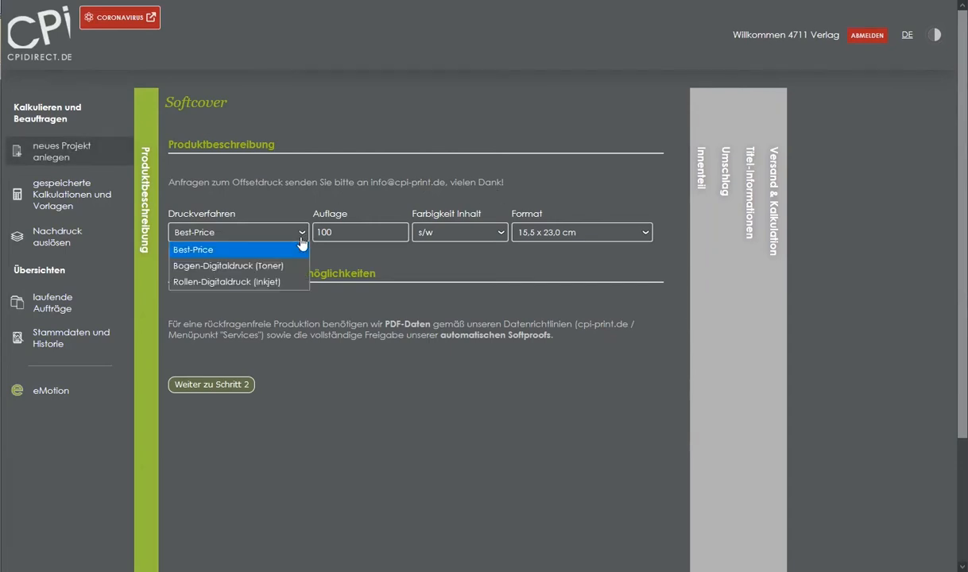
left_click(353, 233)
left_click_drag(352, 232, 306, 230)
type("5")
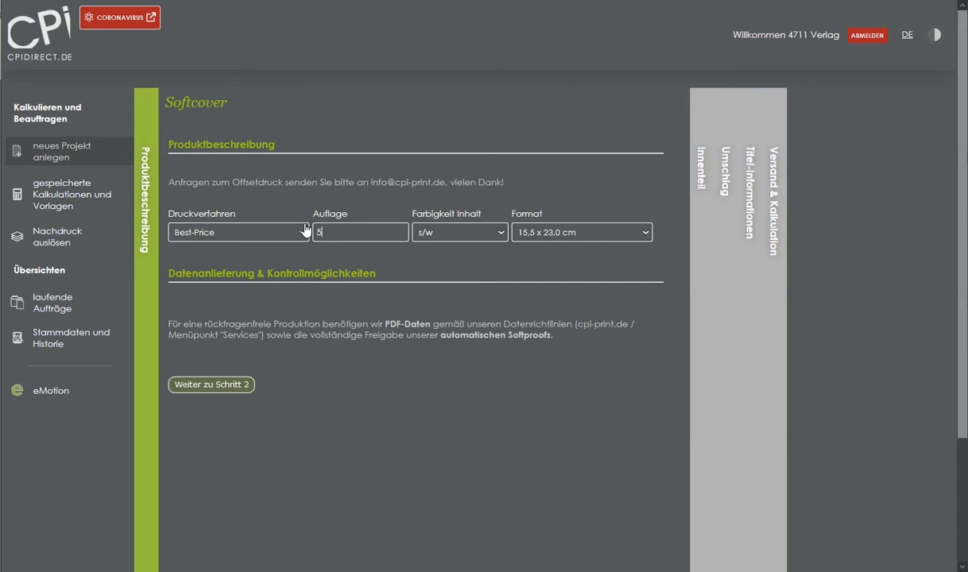
type("00")
- Set the content colour to "s/w und farbig" and the format to a Wunschformat of 15.0 × 22.0 cm, and continue to step 2
left_click(501, 235)
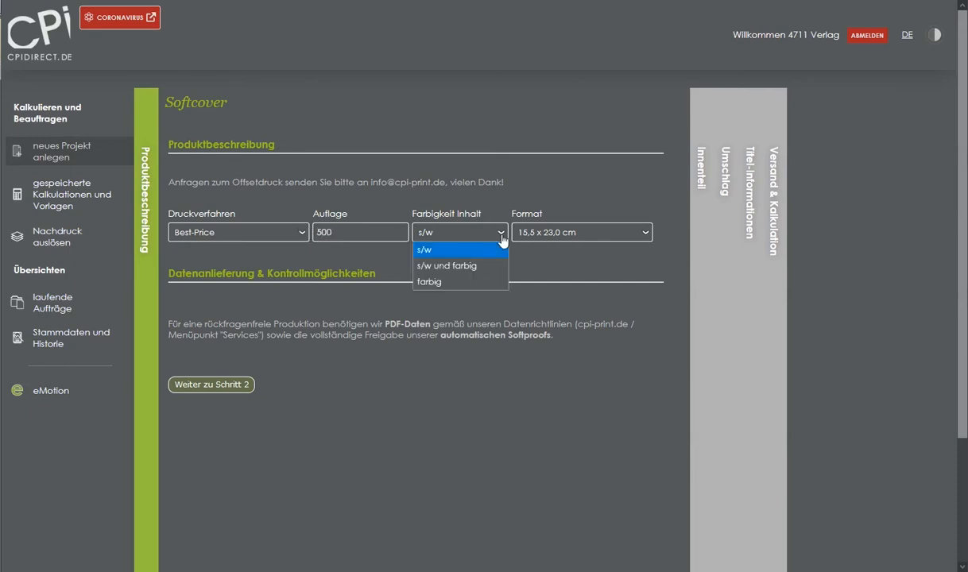
left_click(486, 271)
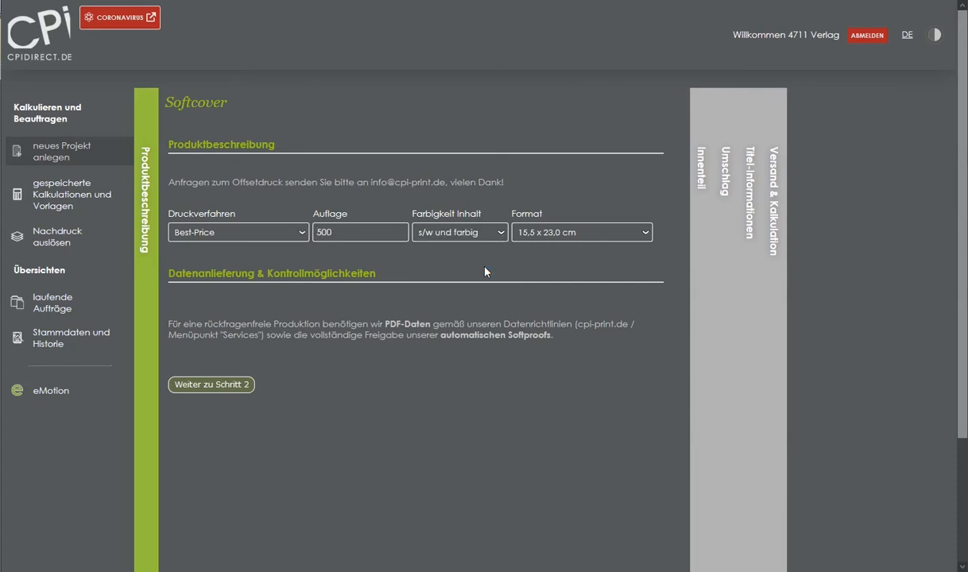
left_click(574, 240)
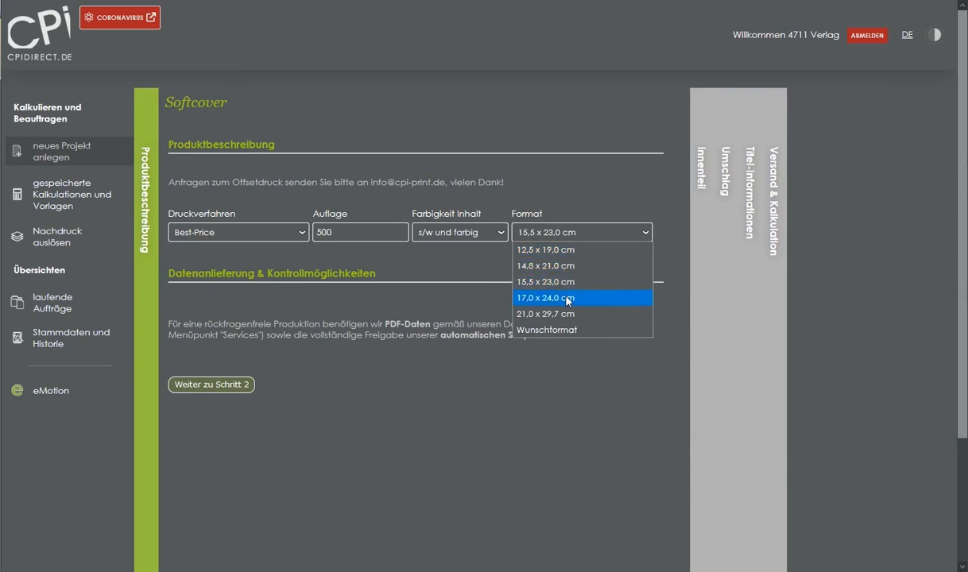
left_click(568, 331)
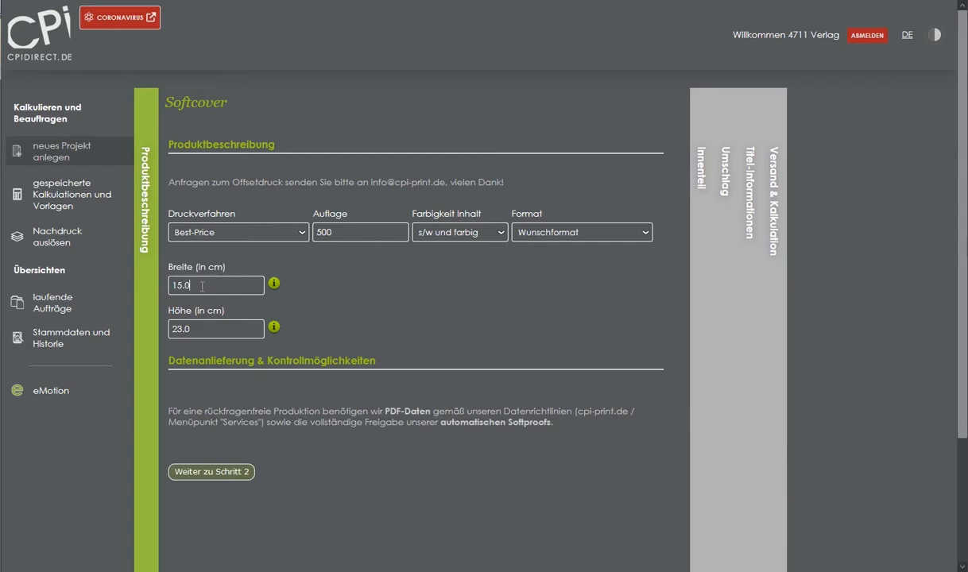
key("BackSpace")
type("2")
left_click(240, 469)
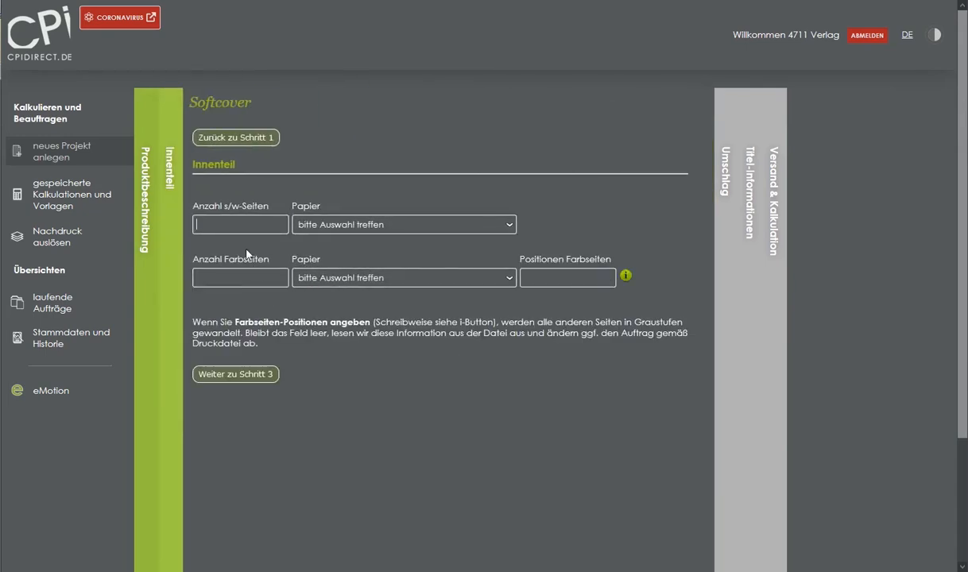
- Set 350 black-and-white pages on 90 g/m² Werkdruck holzfrei 1,5-fach FSC paper
left_click(232, 223)
type("350")
left_click(314, 226)
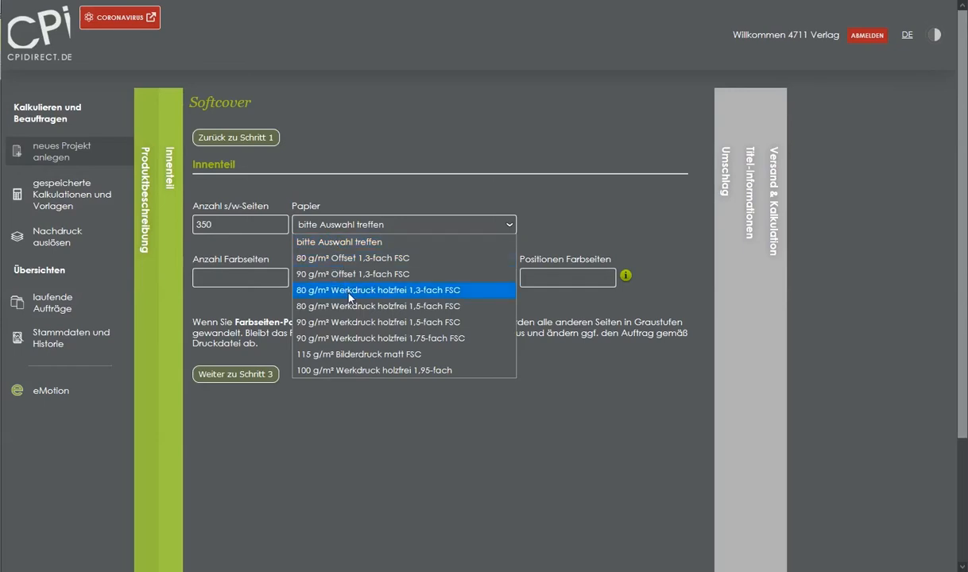
left_click(357, 322)
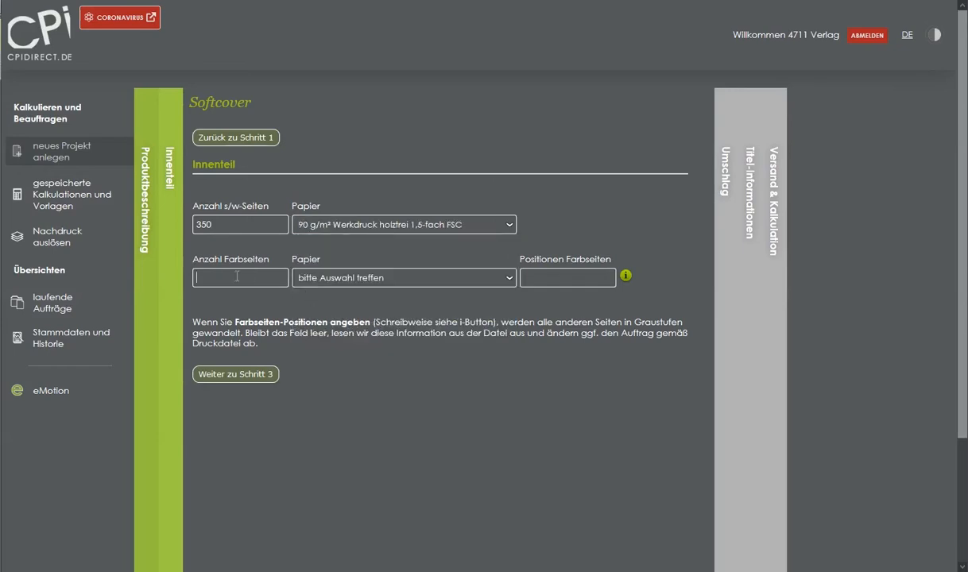
- Set 8 colour pages on 90 g/m² Werkdruck holzfrei 1,5-fach FSC, paste the copied colour-page positions, and continue to step 3
left_click(318, 278)
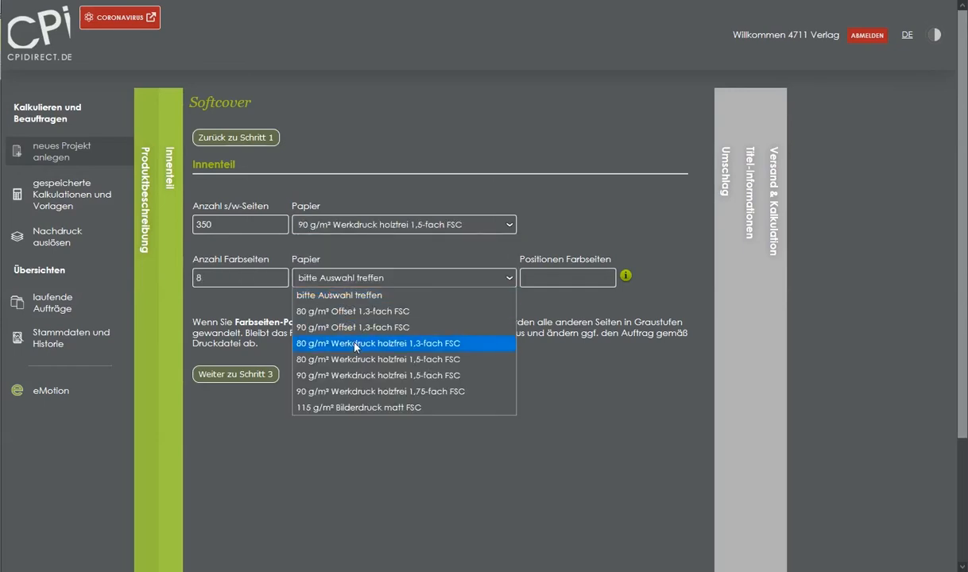
left_click(350, 367)
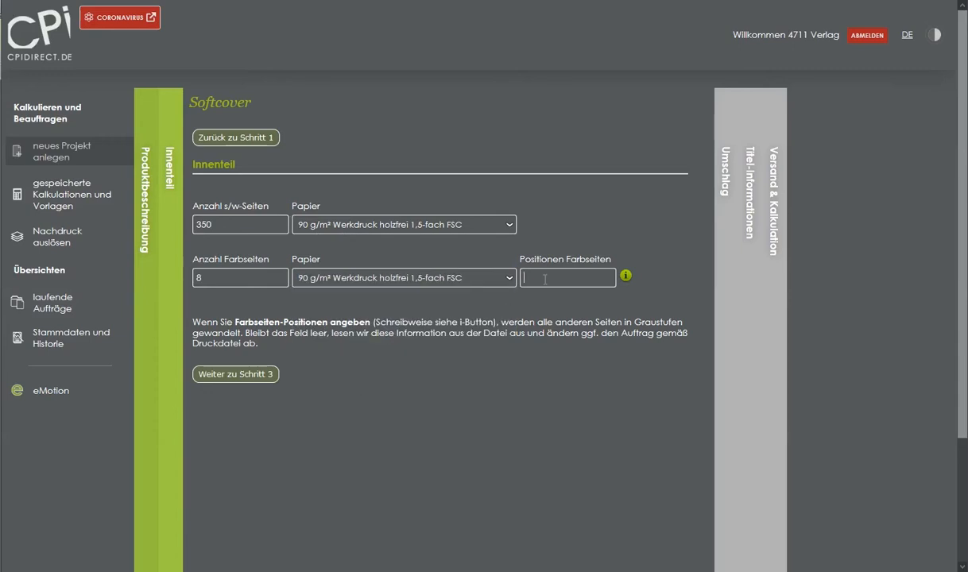
key("ctrl+v")
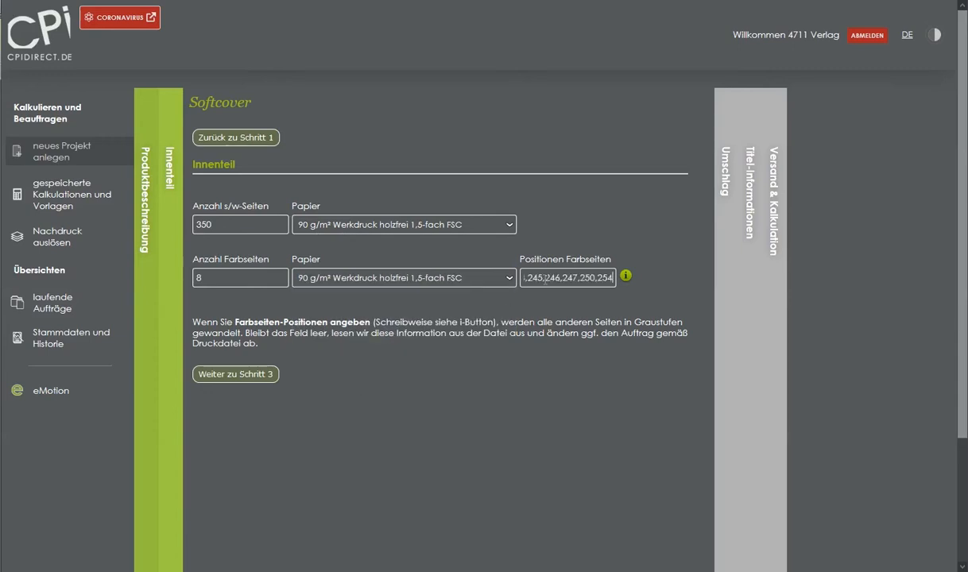
left_click(259, 382)
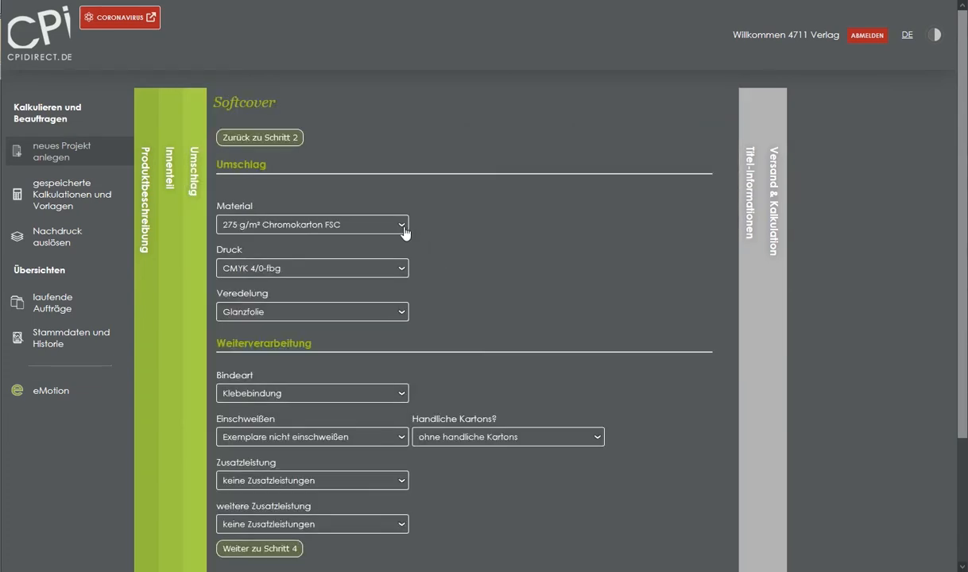
- Review the cover's material and print options and set its finish (Veredelung) to Mattfolie kratzfest
left_click(403, 225)
left_click(404, 229)
left_click(402, 270)
left_click(404, 273)
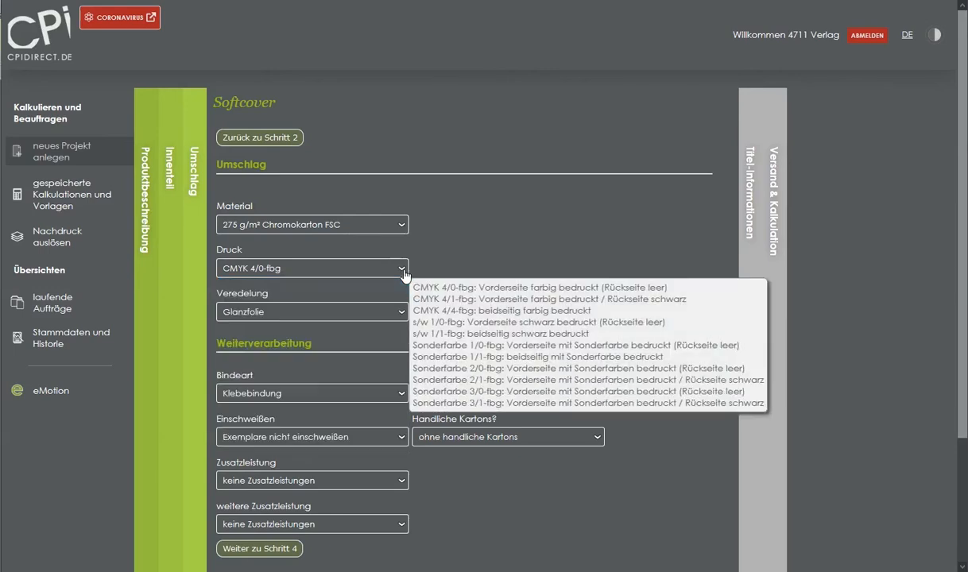
left_click(372, 312)
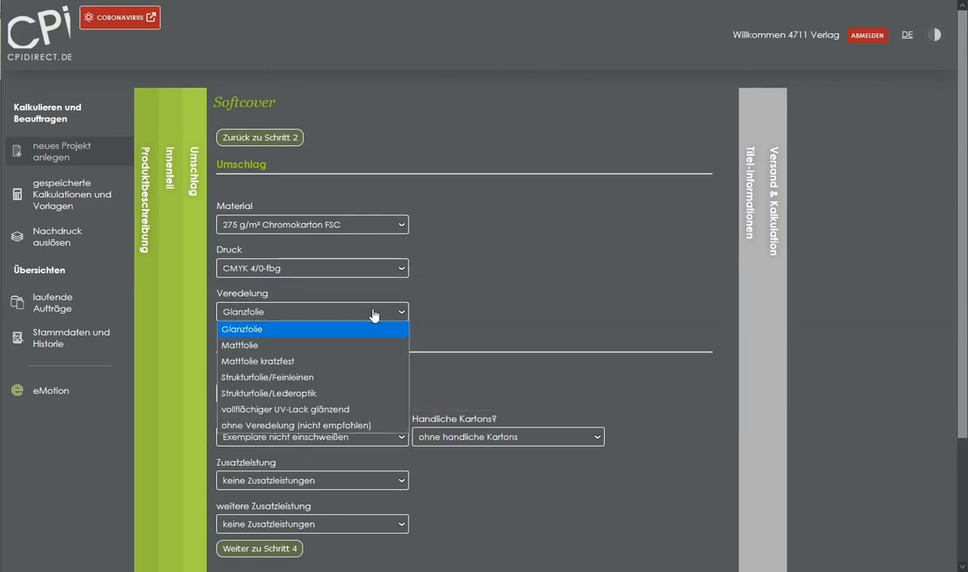
left_click(362, 367)
- Examine the options for binding, shrink-wrapping, handy cartons and additional services, keeping the preset choices
left_click(390, 396)
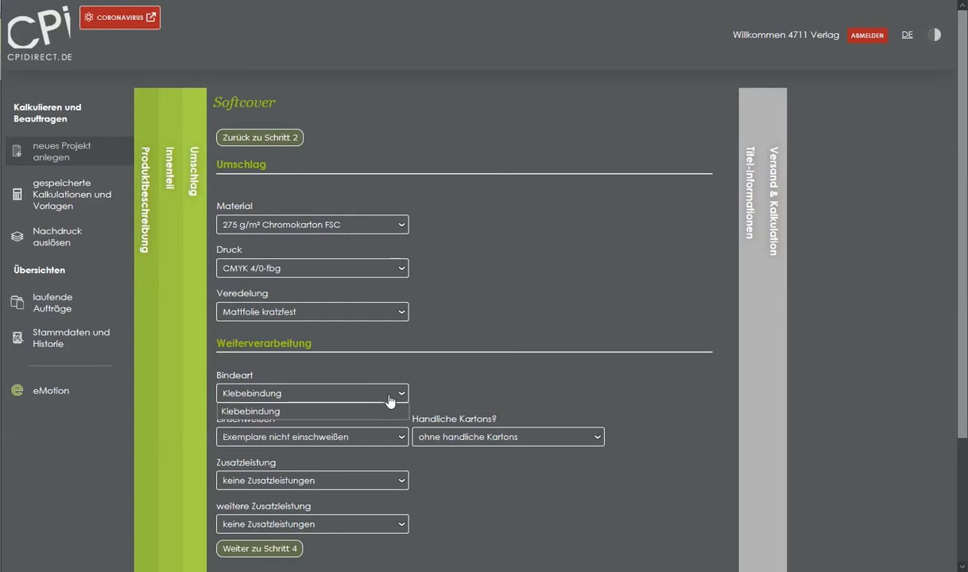
left_click(391, 398)
left_click(400, 438)
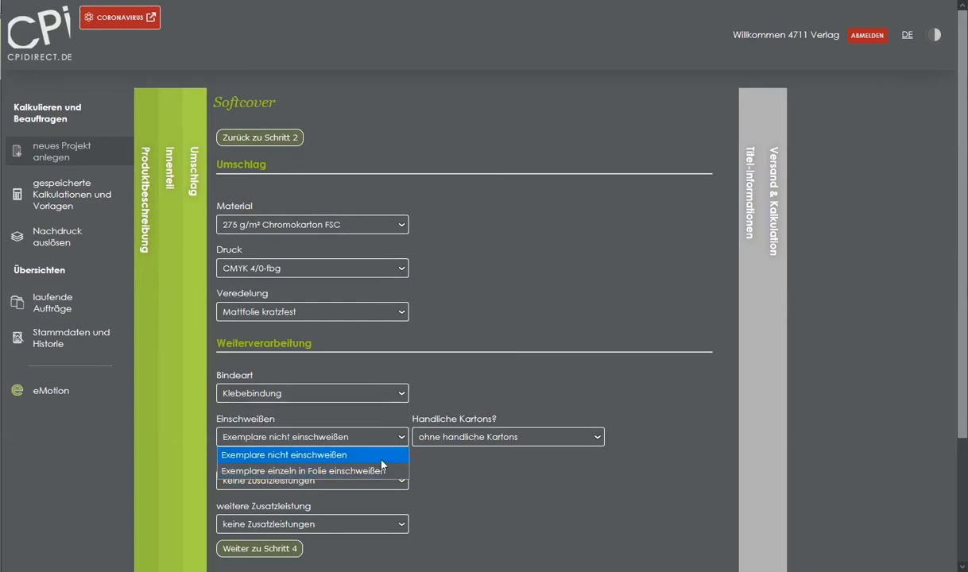
left_click(403, 454)
left_click(453, 450)
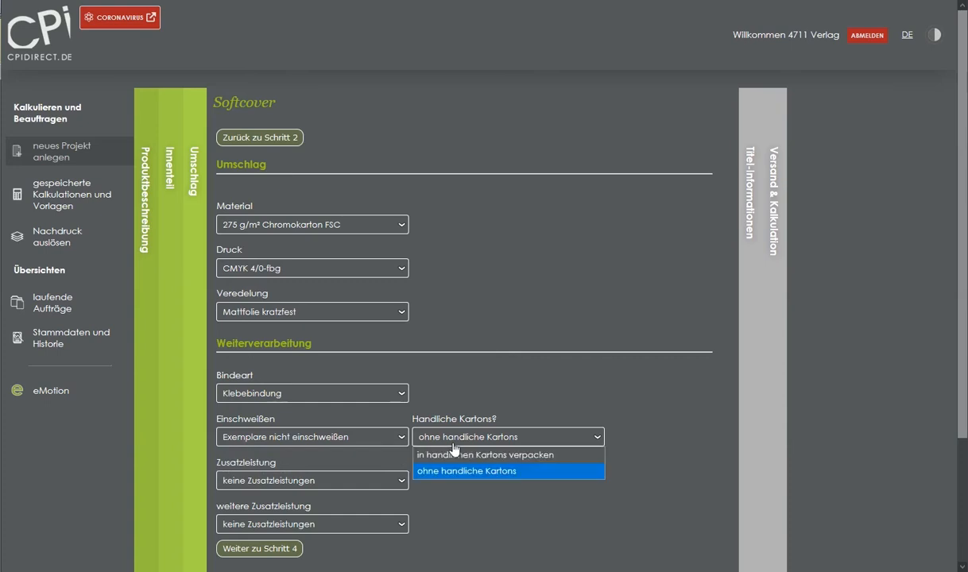
left_click(558, 438)
left_click(393, 486)
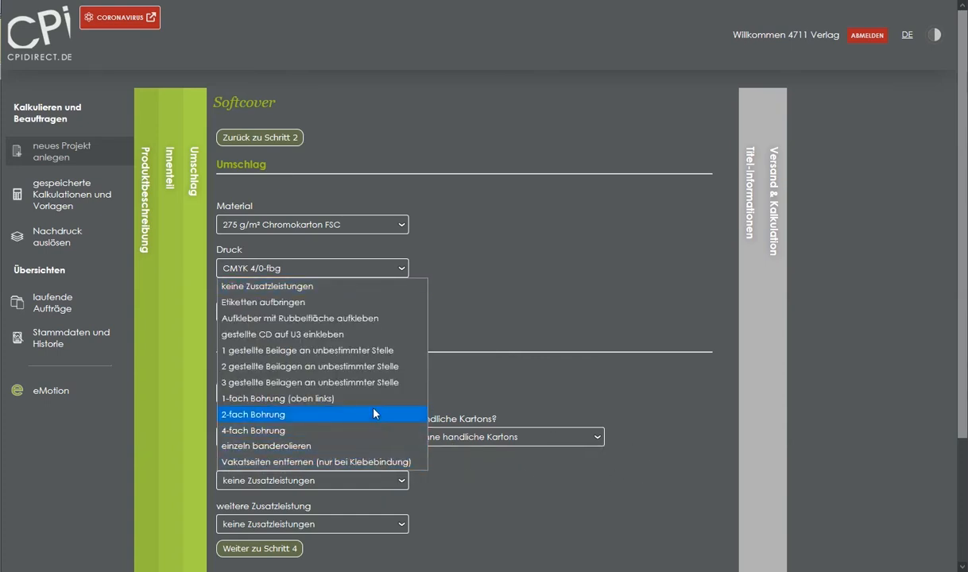
left_click(420, 522)
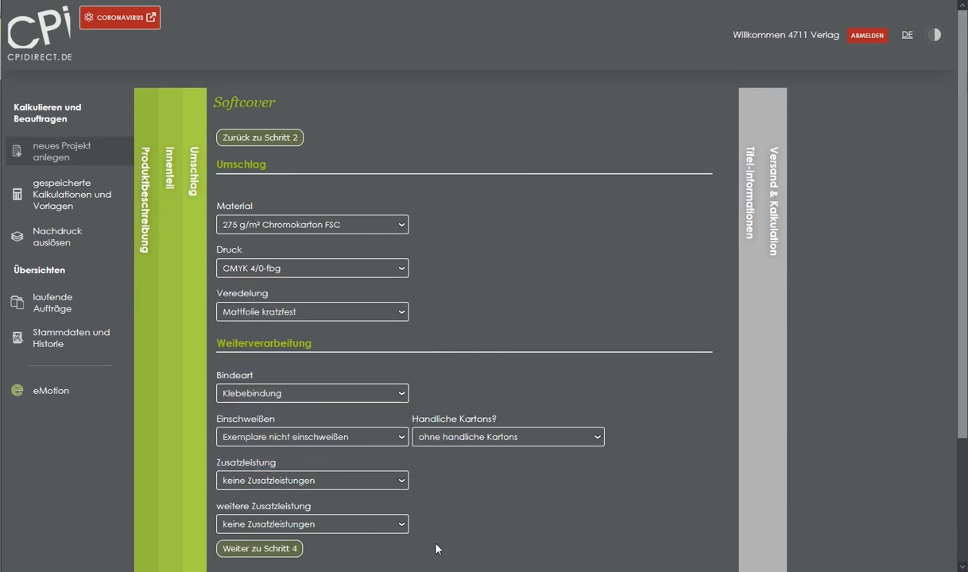
left_click(296, 548)
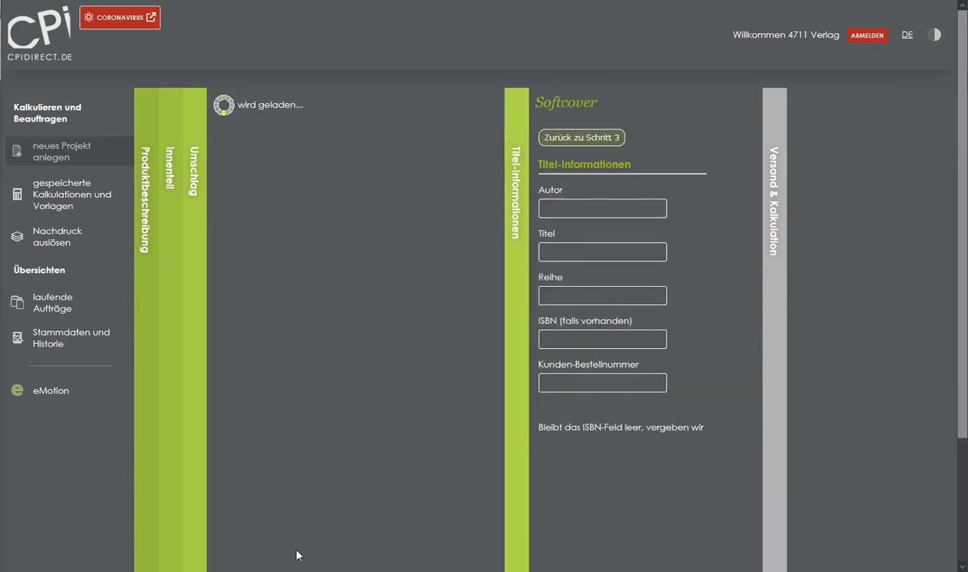
left_click(270, 209)
type("Max M")
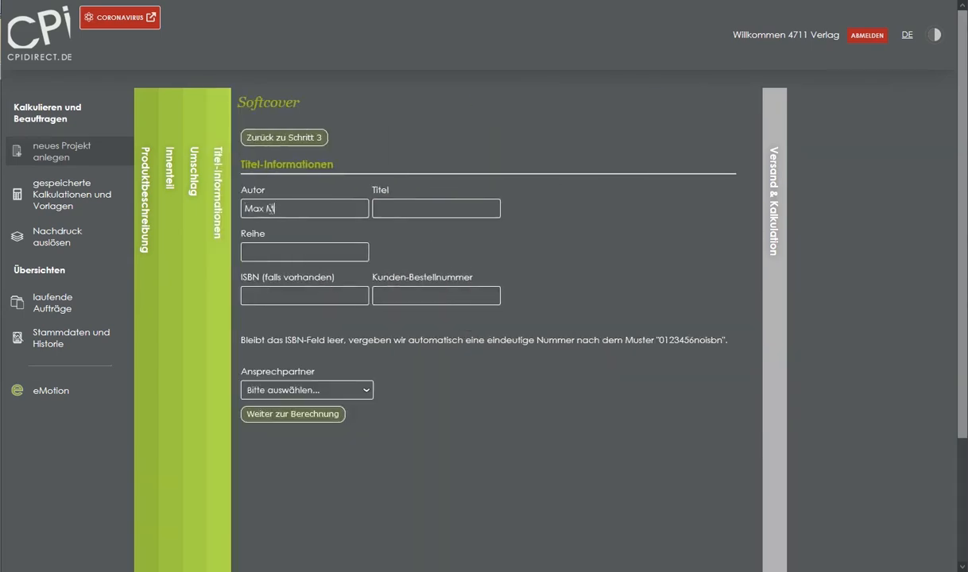
type("ustermannEin schönes Buch")
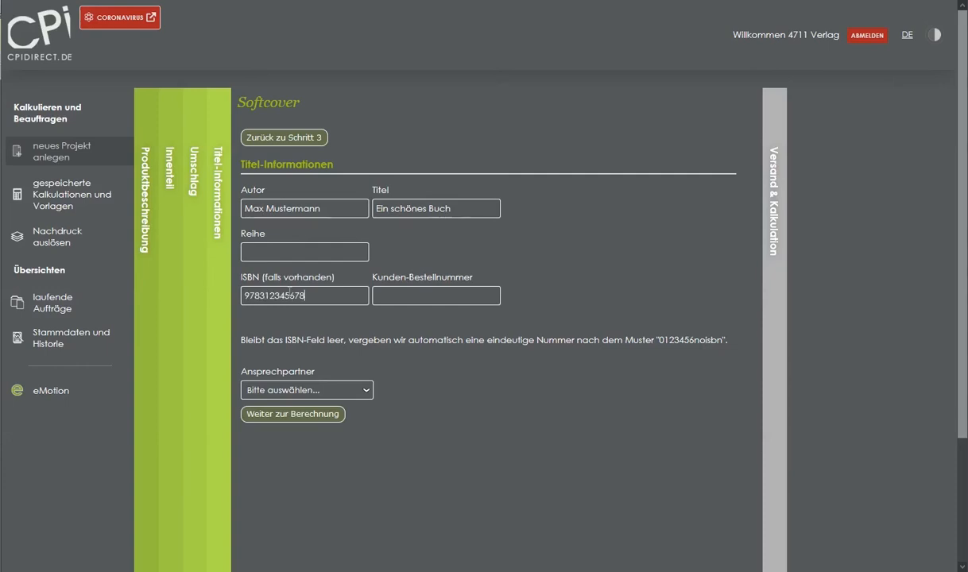
- Choose a contact person (Ansprechpartner) for the project and continue to the calculation
left_click(340, 390)
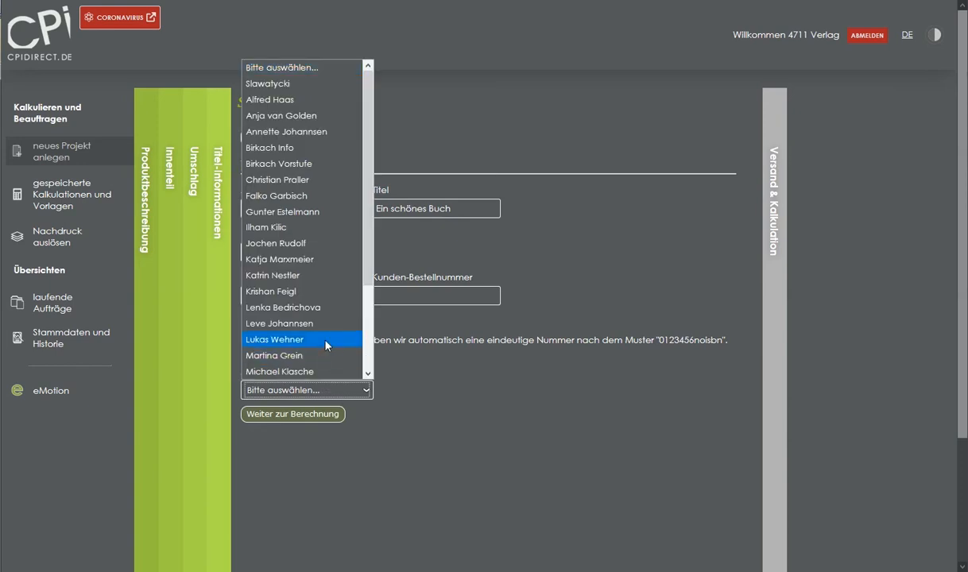
left_click(322, 339)
left_click(317, 415)
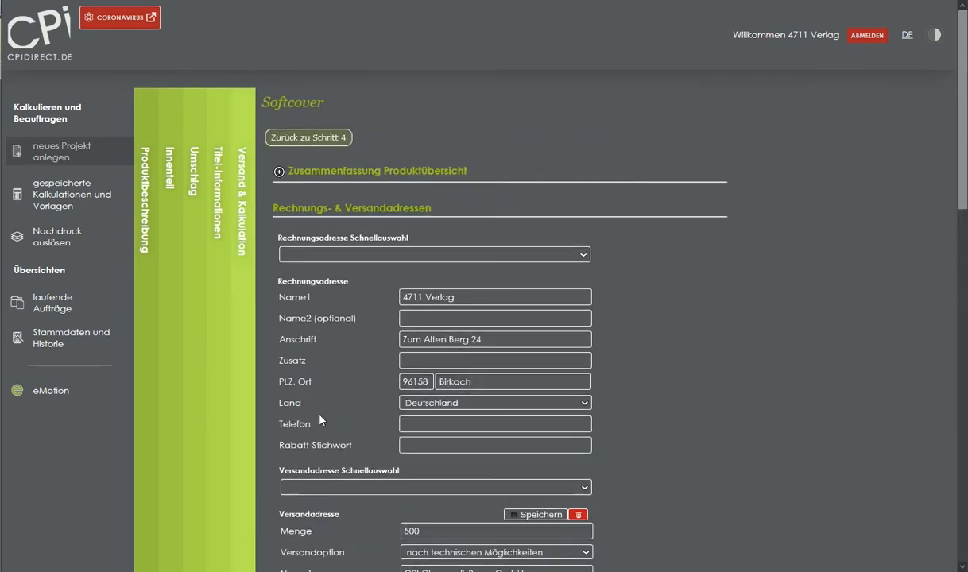
- Expand the product overview summary, check the entered specifications, and collapse it again
left_click(280, 172)
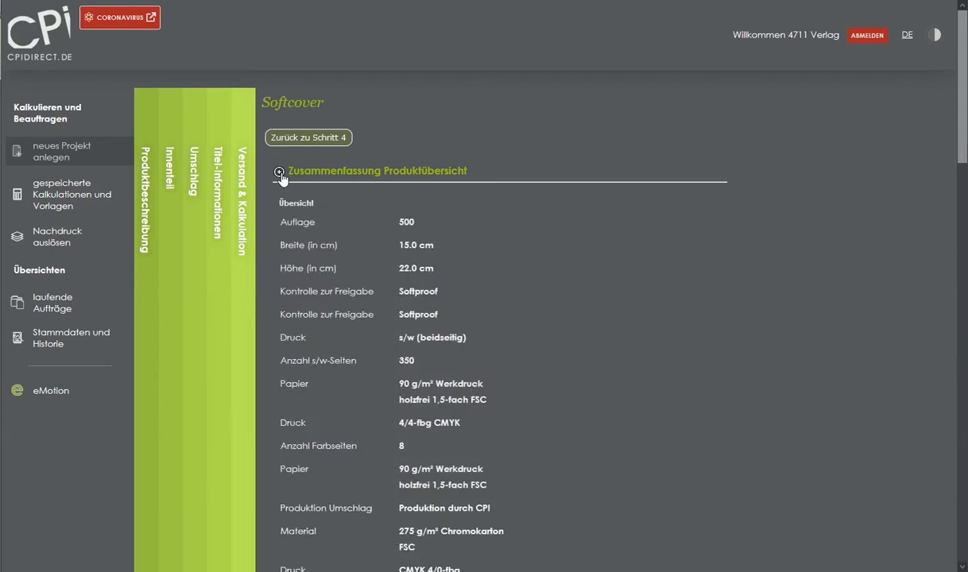
scroll(322, 273, "down", 3)
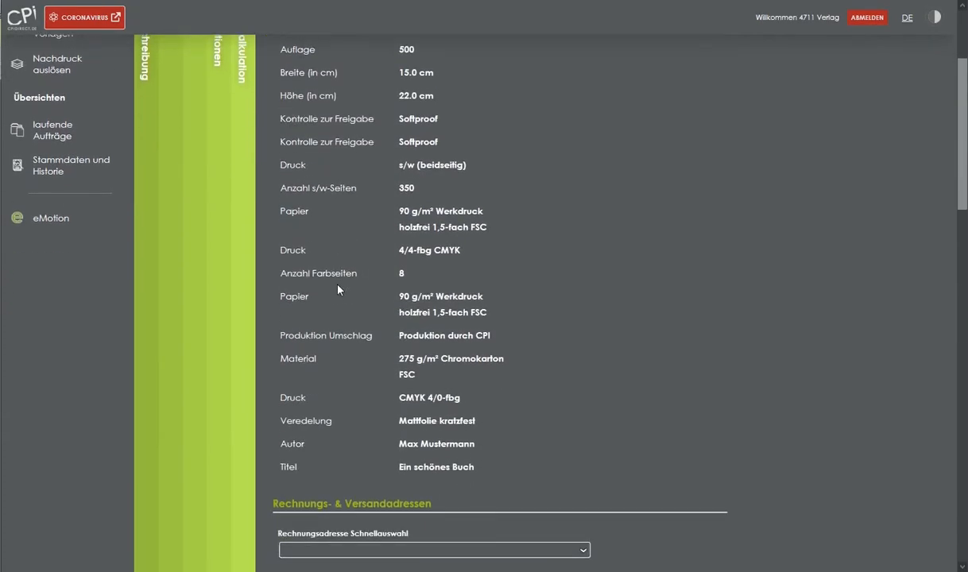
scroll(338, 291, "up", 3)
left_click(279, 105)
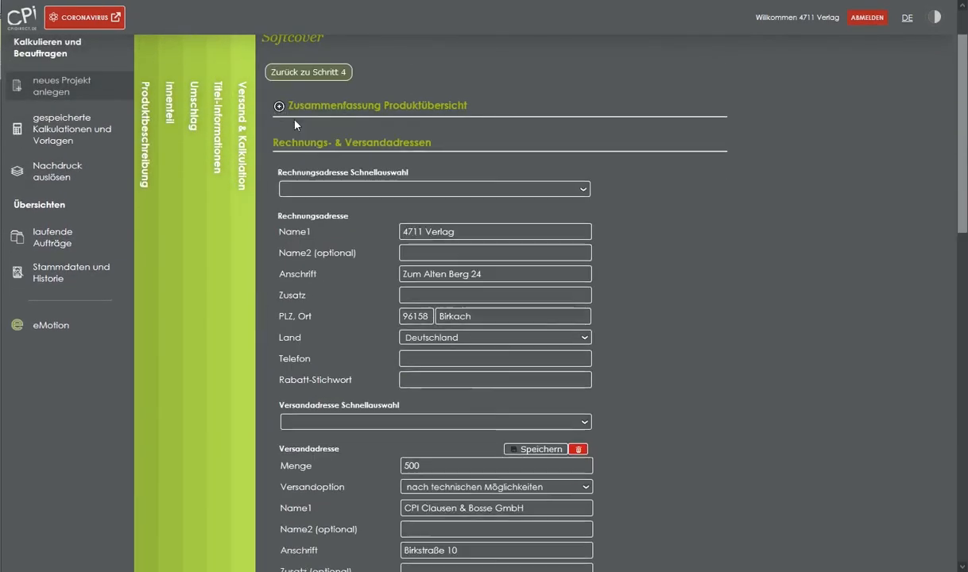
- Review the billing and shipping address sections, including the saved shipping addresses available for quick selection
left_click_drag(390, 217, 279, 222)
left_click(671, 244)
scroll(670, 246, "down", 3)
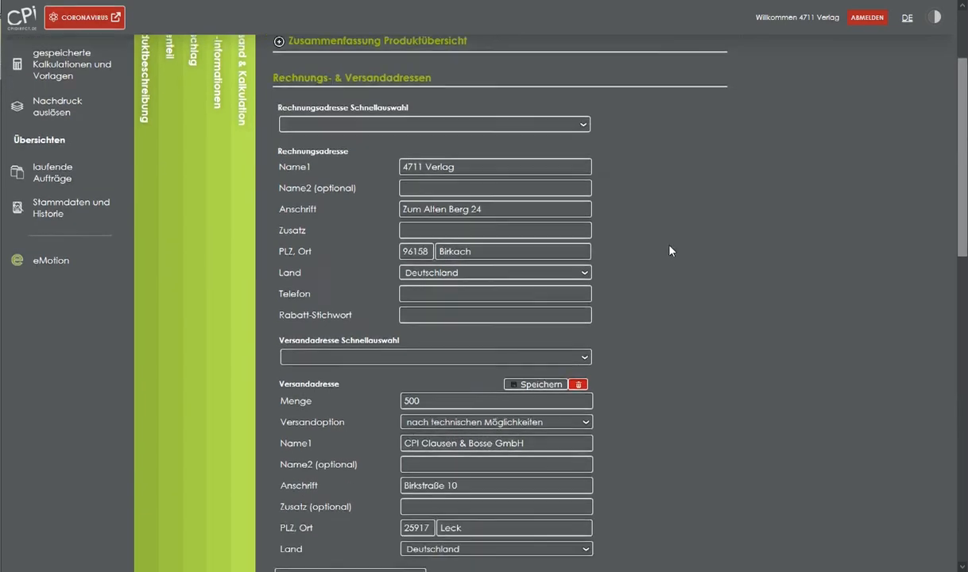
left_click(584, 226)
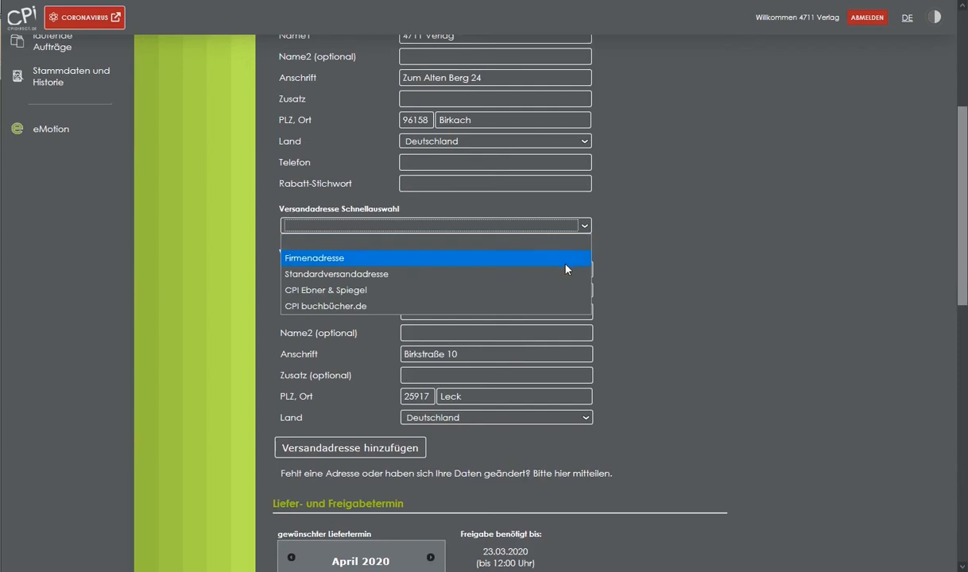
left_click(674, 315)
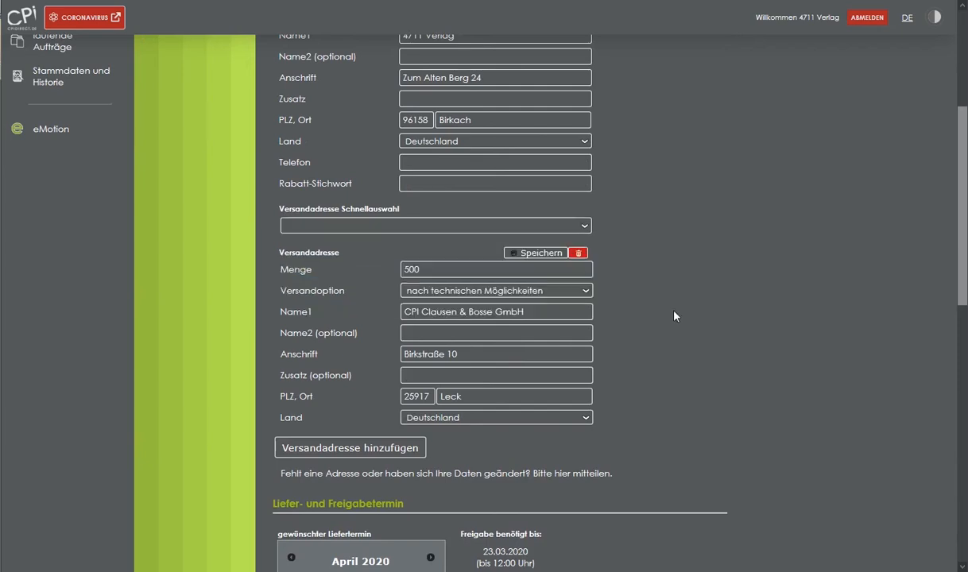
- Add a second shipping address using the saved CPI Ebner & Spiegel entry, set its quantity to 10, and save it
scroll(661, 312, "down", 1)
scroll(659, 312, "down", 2)
left_click(411, 318)
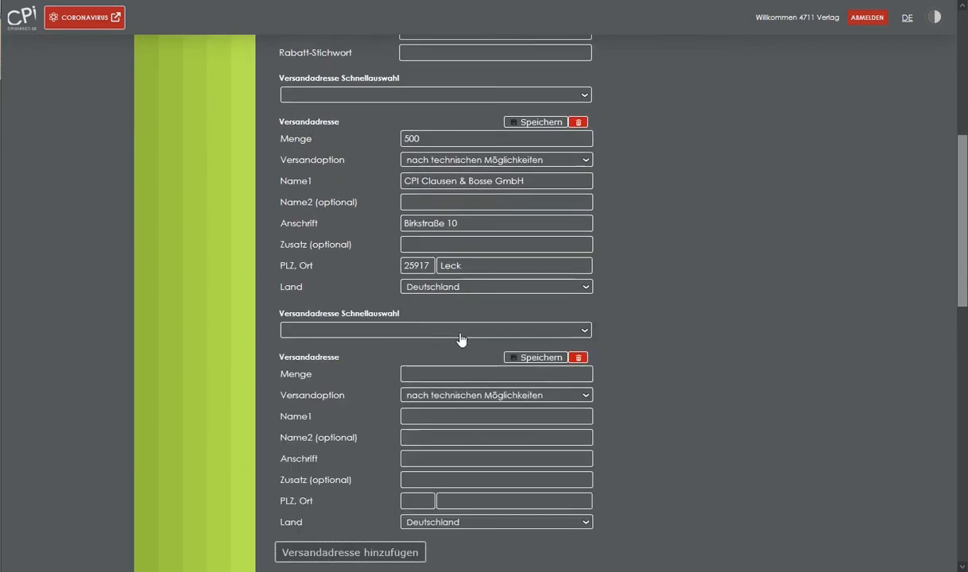
left_click(563, 331)
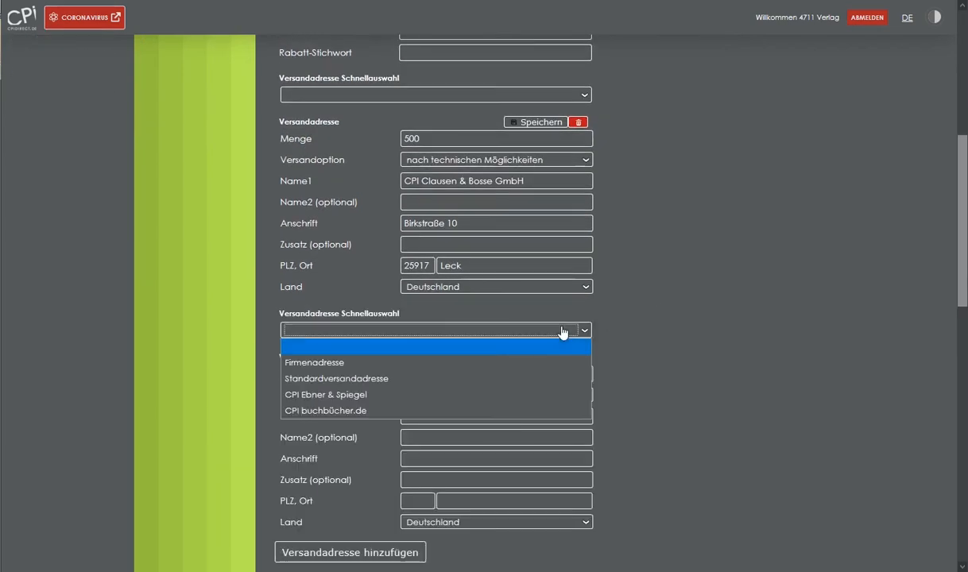
left_click(375, 397)
left_click(442, 372)
type("10")
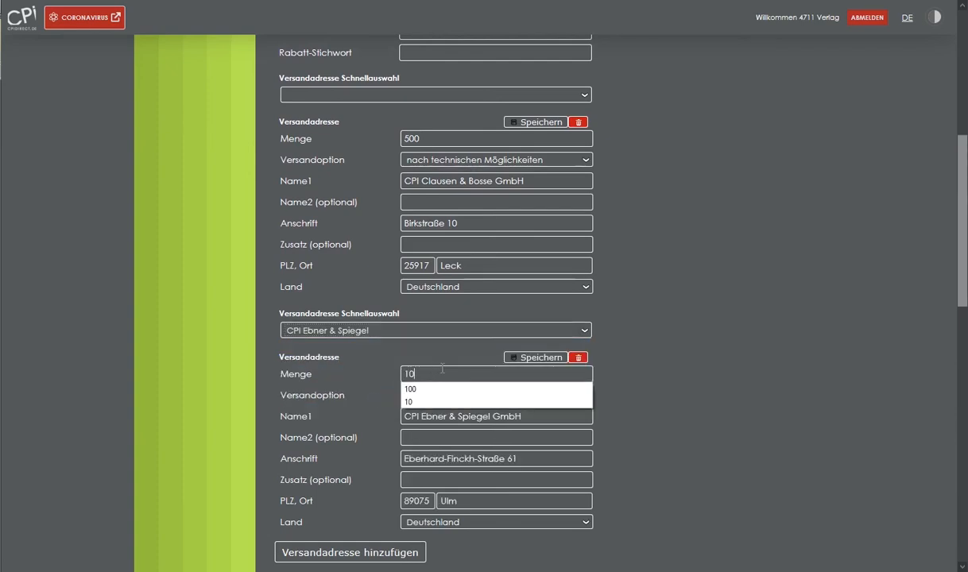
left_click(539, 357)
left_click(513, 224)
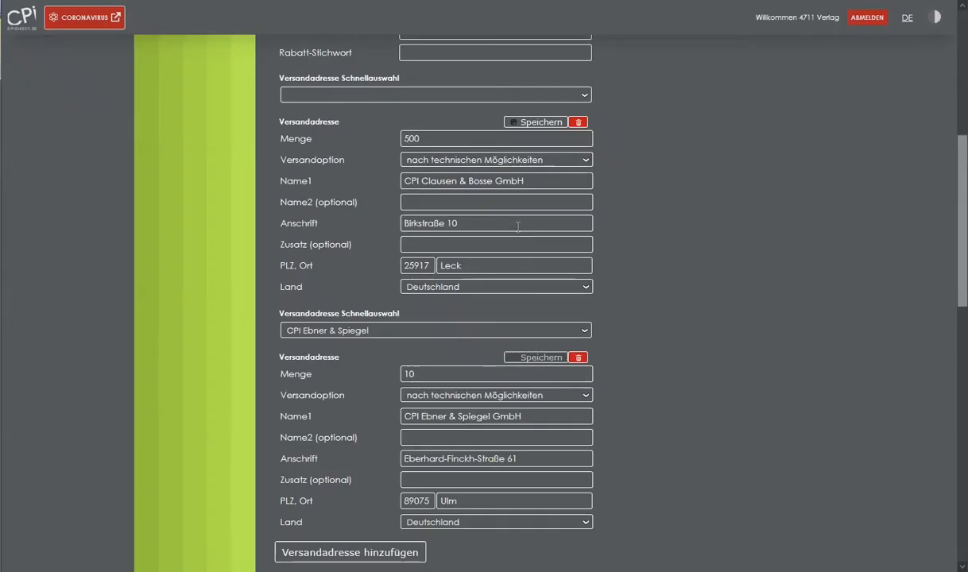
- Set the quantity of the CPI Clausen & Bosse shipping address to 490 and save the address
double_click(453, 139)
type("490")
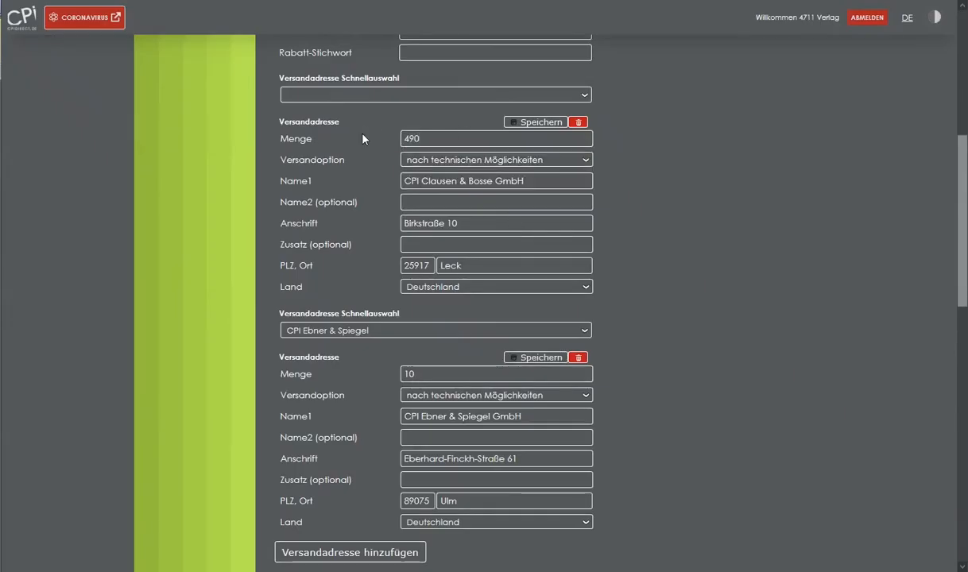
left_click(540, 123)
left_click(518, 230)
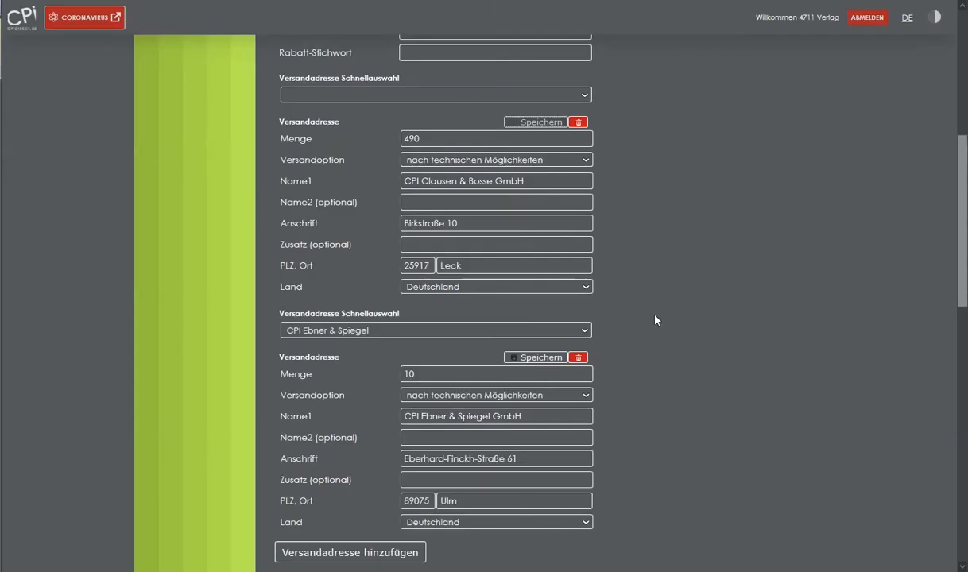
- Choose 8 April 2020 as the desired delivery date and check the date by which approval is required
scroll(655, 322, "down", 3)
scroll(655, 326, "down", 4)
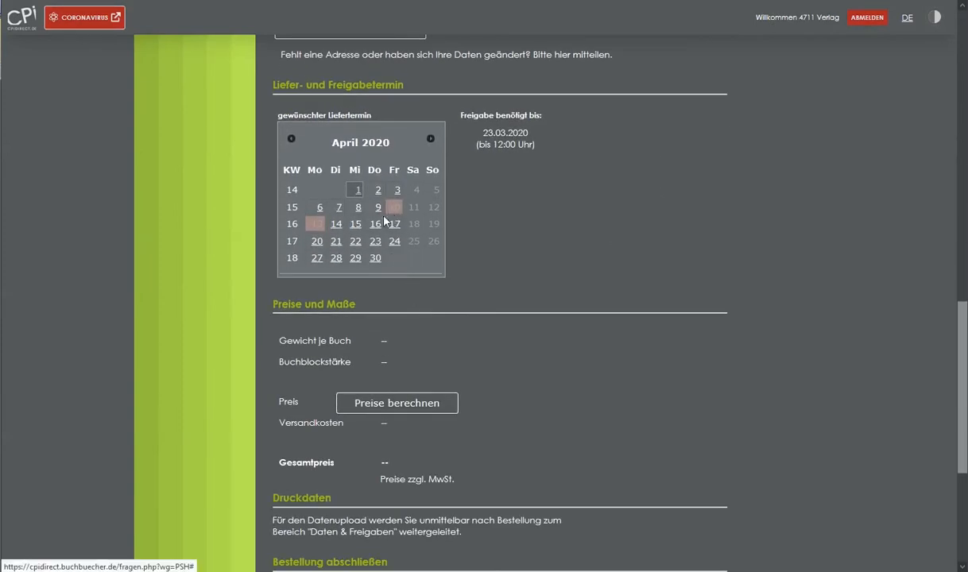
left_click_drag(530, 133, 480, 133)
left_click(377, 192)
left_click(357, 207)
left_click_drag(481, 131, 530, 132)
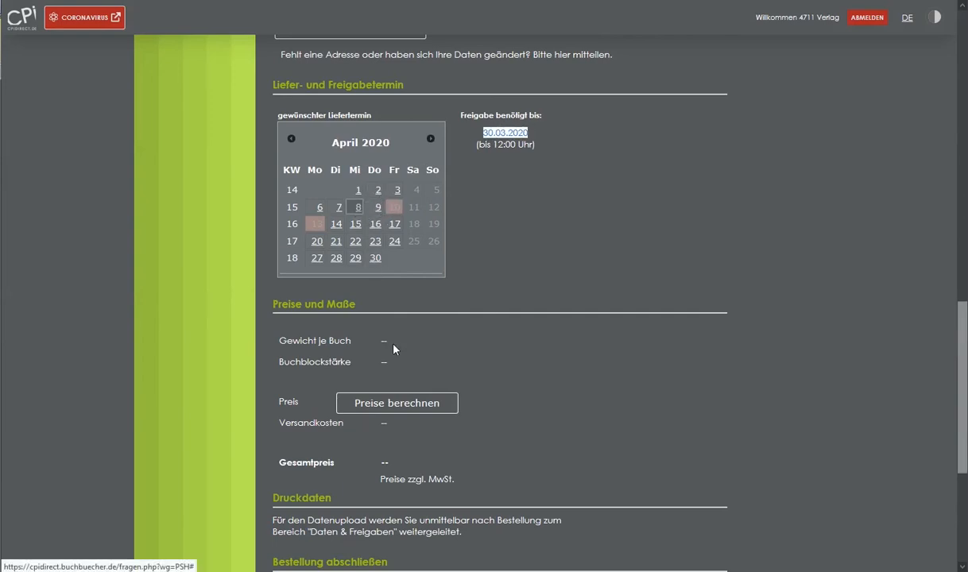
- Calculate the project's prices and dimensions, and place the binding order
left_click(397, 405)
scroll(559, 384, "down", 4)
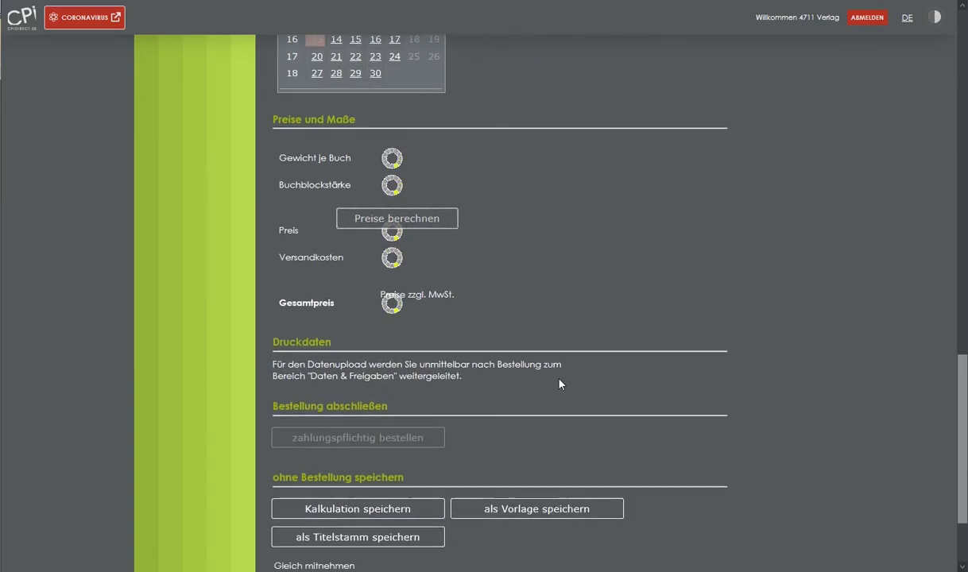
scroll(559, 384, "down", 1)
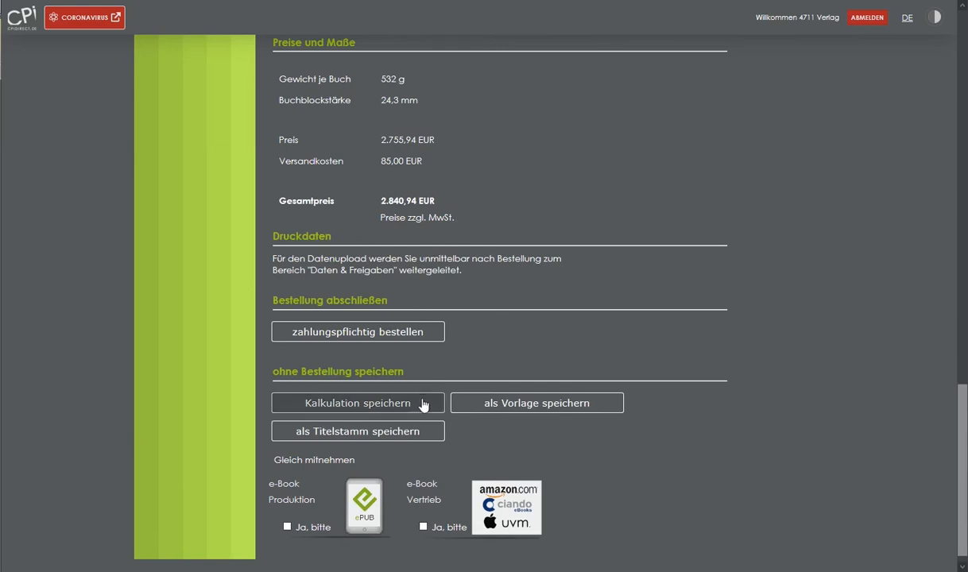
left_click(421, 334)
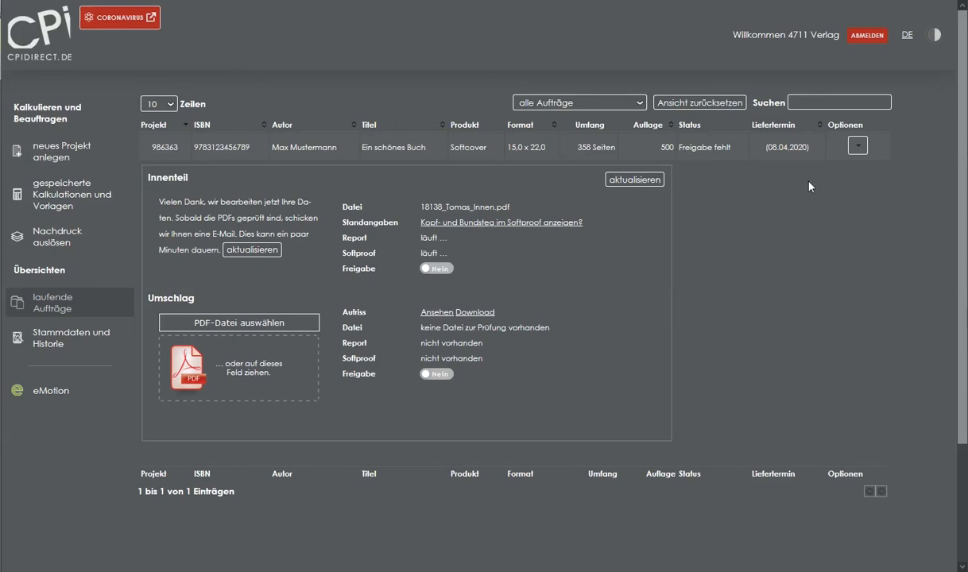
- Check the options available for the running order, and upload 18138_Tomas_Umschlag.pdf as its cover file
left_click(857, 149)
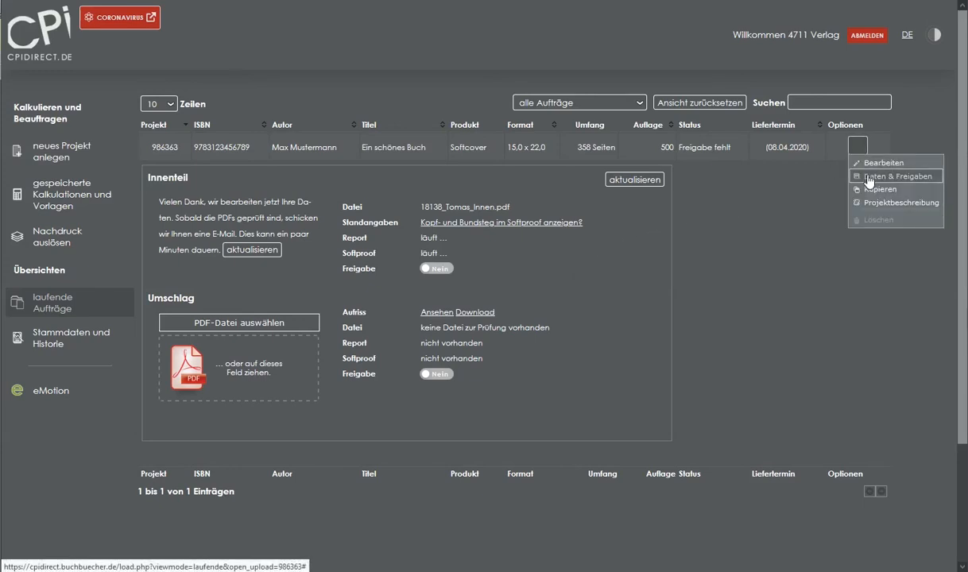
left_click(613, 267)
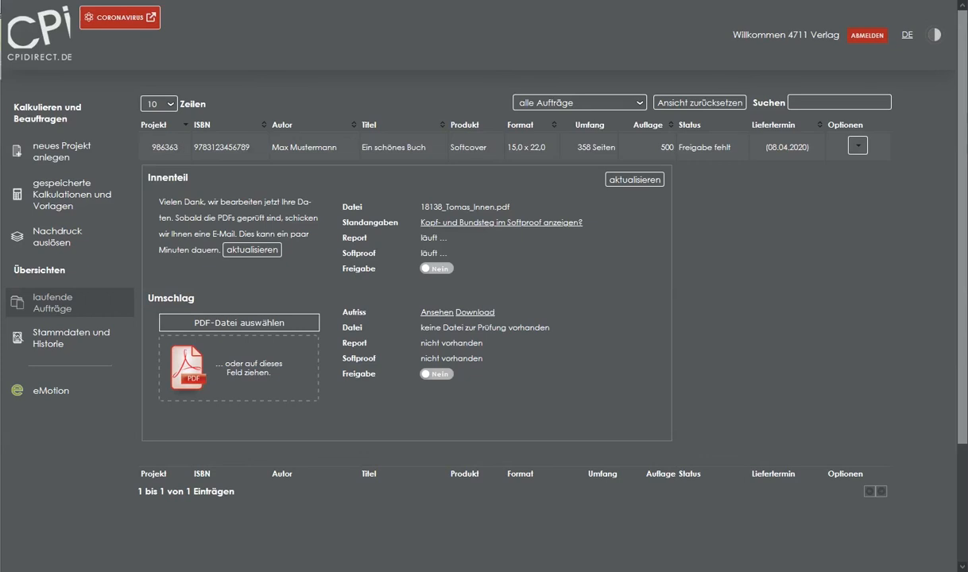
left_click_drag(518, 342, 279, 368)
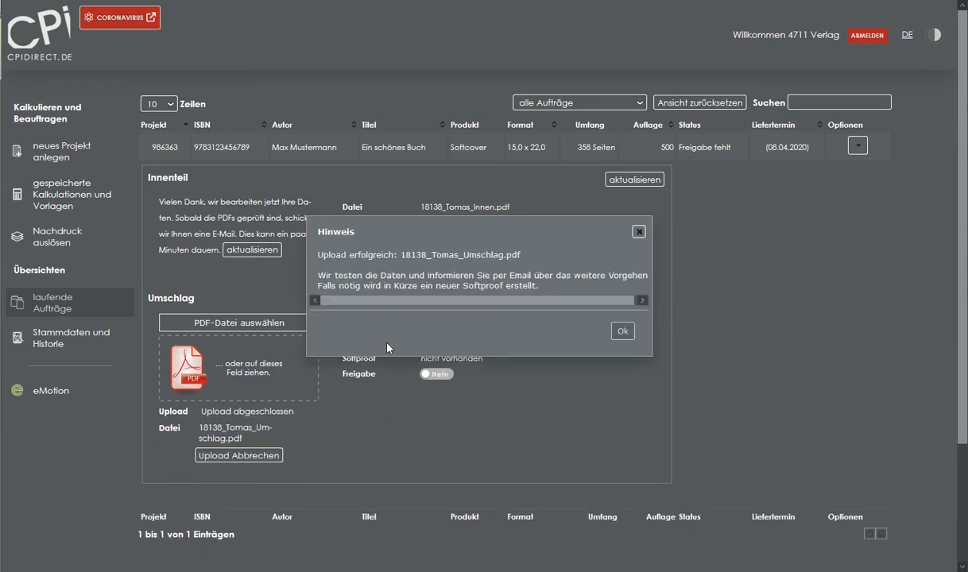
left_click(624, 333)
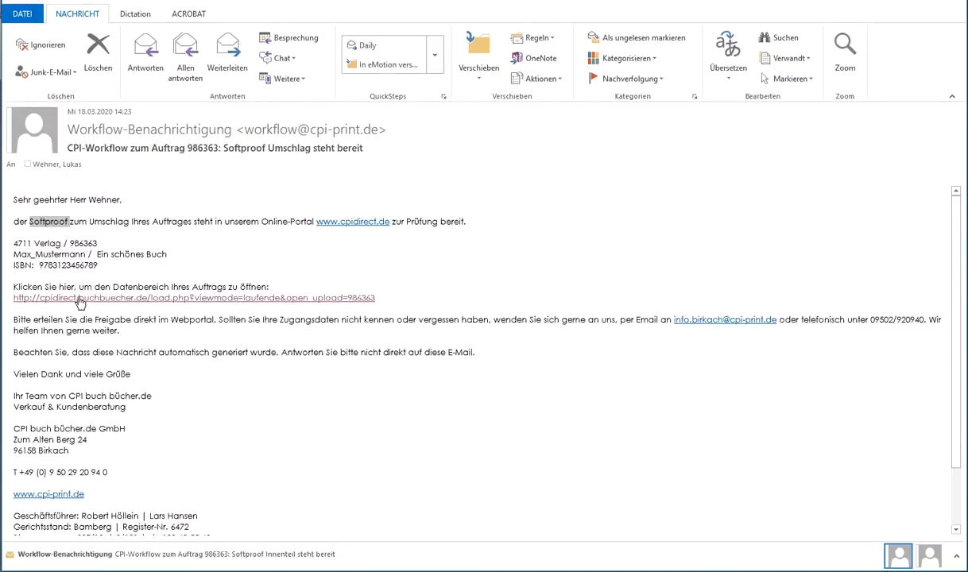
- Open the order's data area from the softproof notification e-mail and inspect the cover softproof
left_click(79, 299)
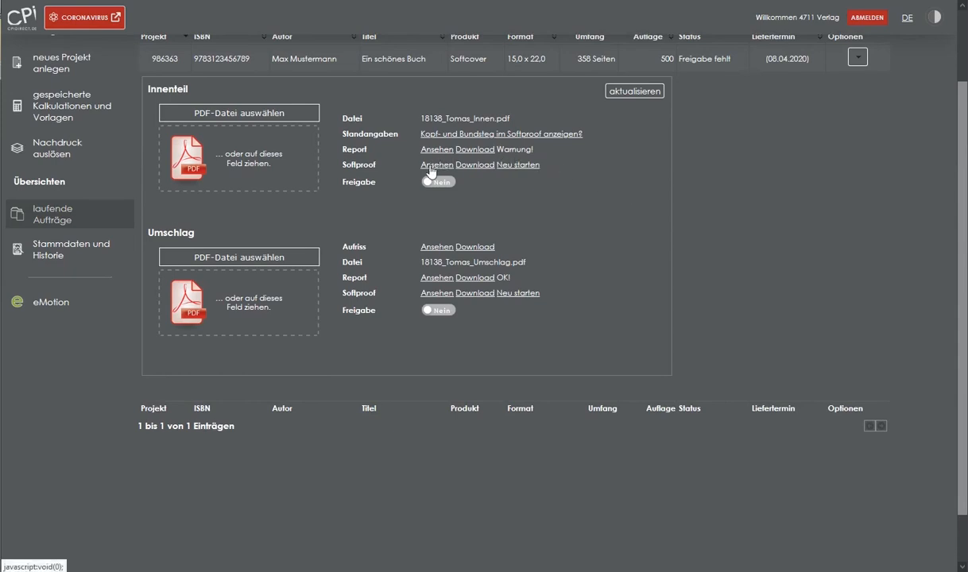
left_click(431, 294)
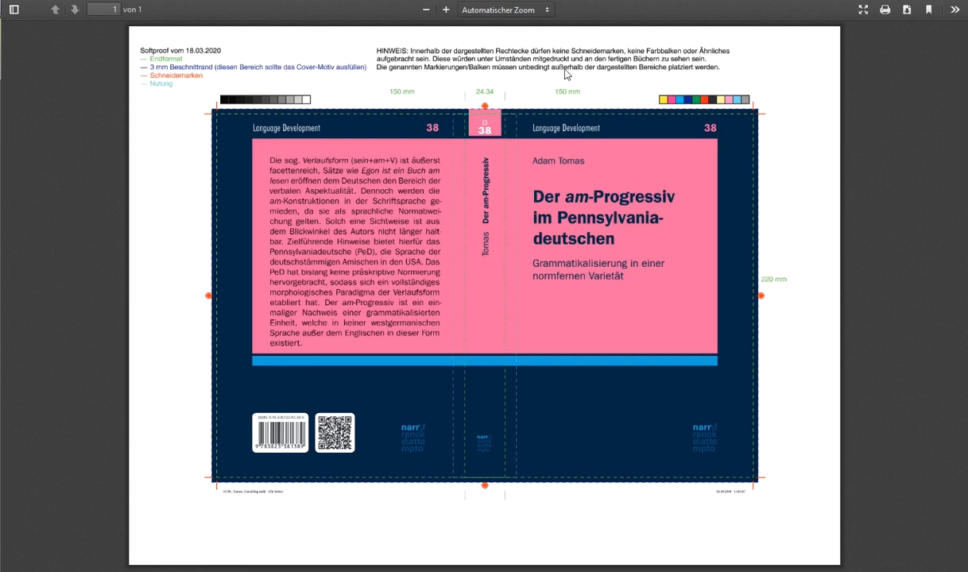
left_click(555, 1)
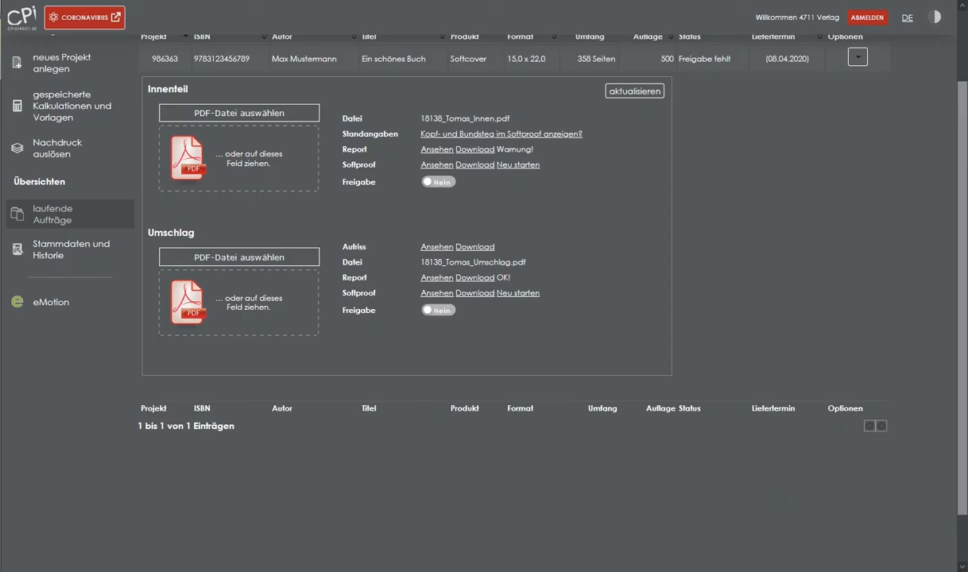
- Grant approval for the cover (Umschlag), entering the approver's initials and confirming the release
left_click(439, 311)
type("LWE")
left_click(490, 338)
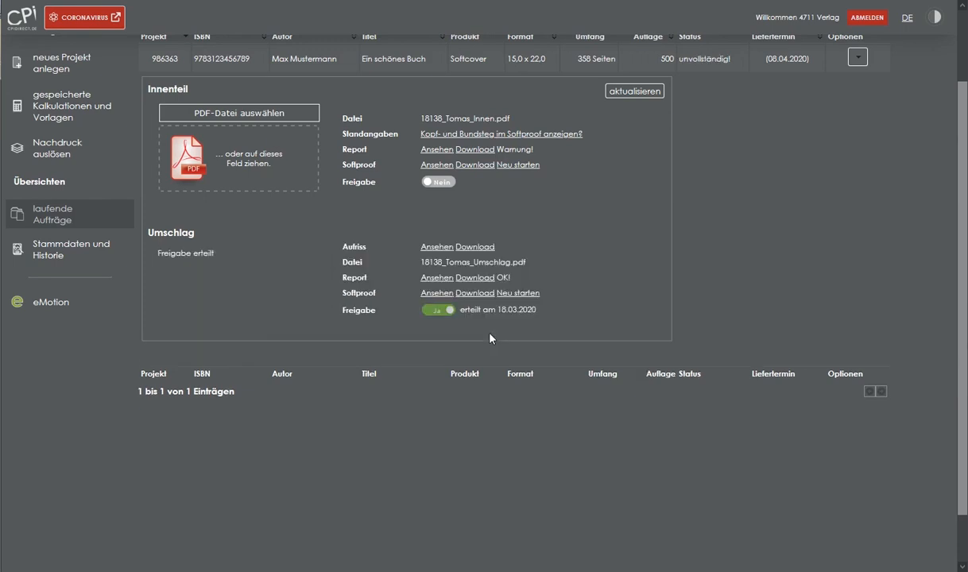
- Open the softproof of the book's interior (Innenteil) and examine its pages
left_click(445, 170)
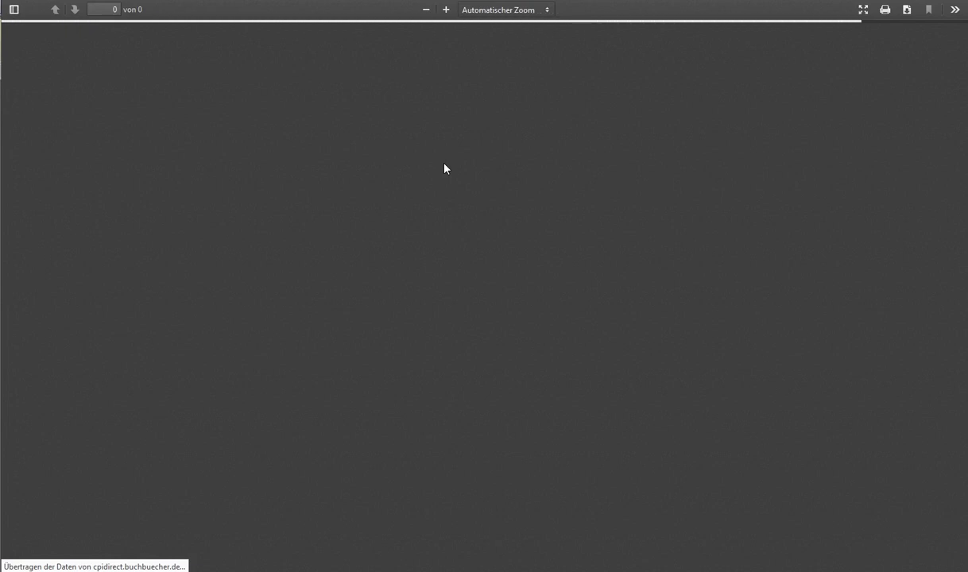
scroll(640, 162, "down", 10)
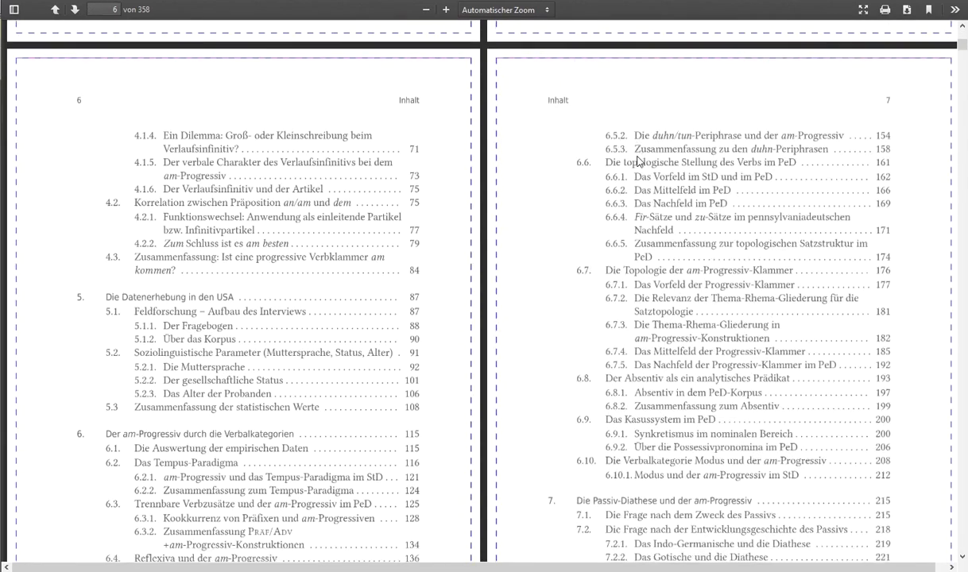
scroll(640, 161, "down", 15)
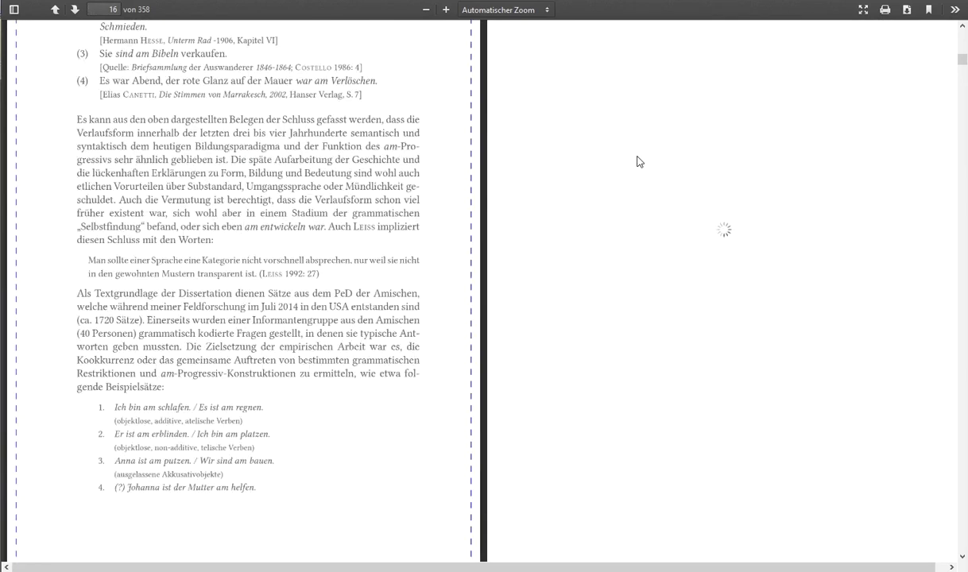
scroll(639, 161, "down", 5)
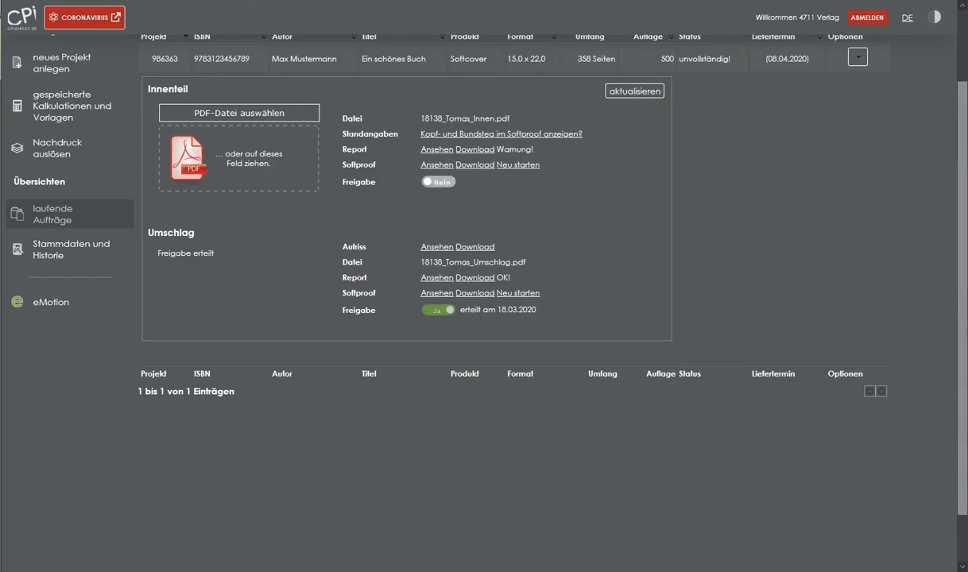
- Start the approval (Freigabe) of the book's interior (Innenteil)
left_click(429, 181)
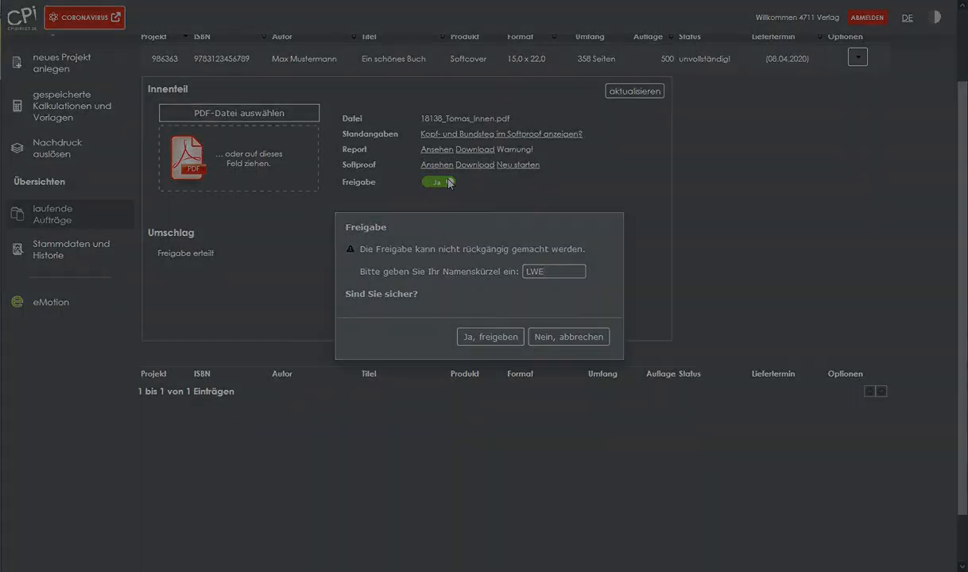